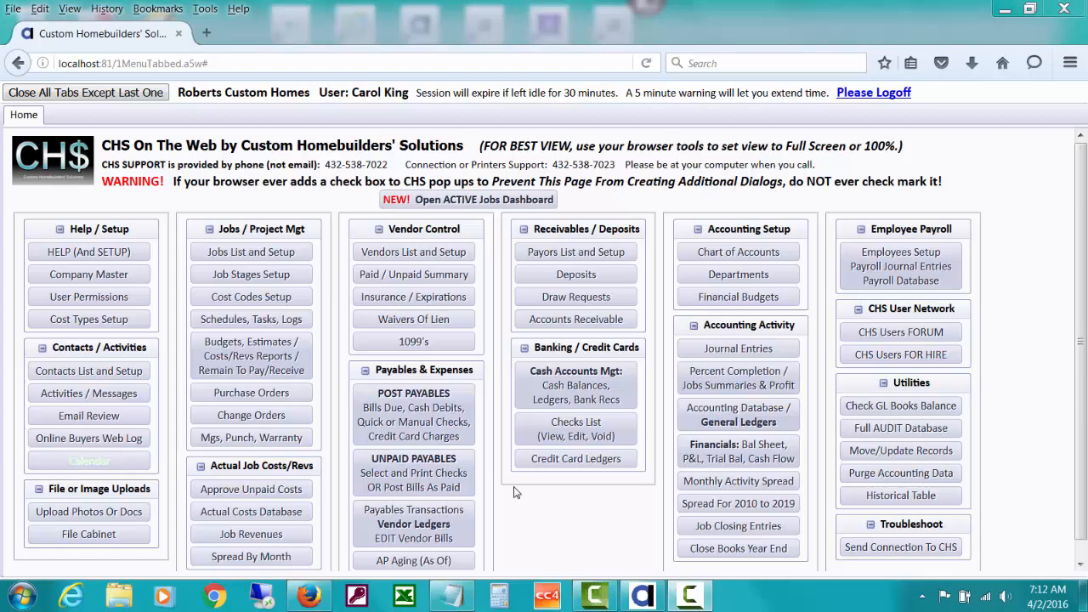
# - List the vendor transactions for CITYAUST across the database's minimum and maximum GL dates, and open its bill for editing
pyautogui.click(413, 529)
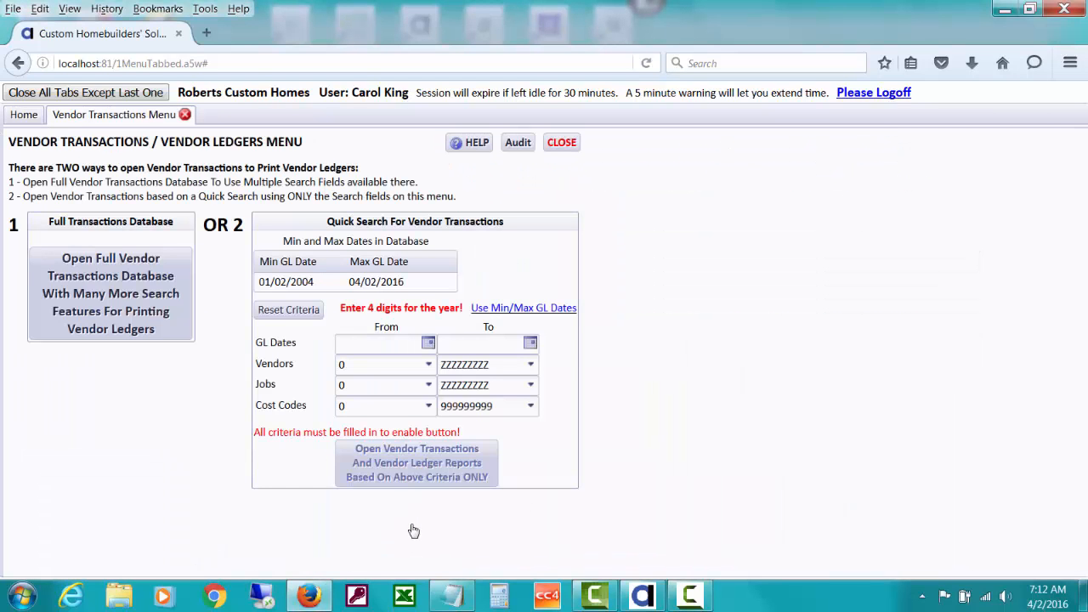
pyautogui.click(503, 311)
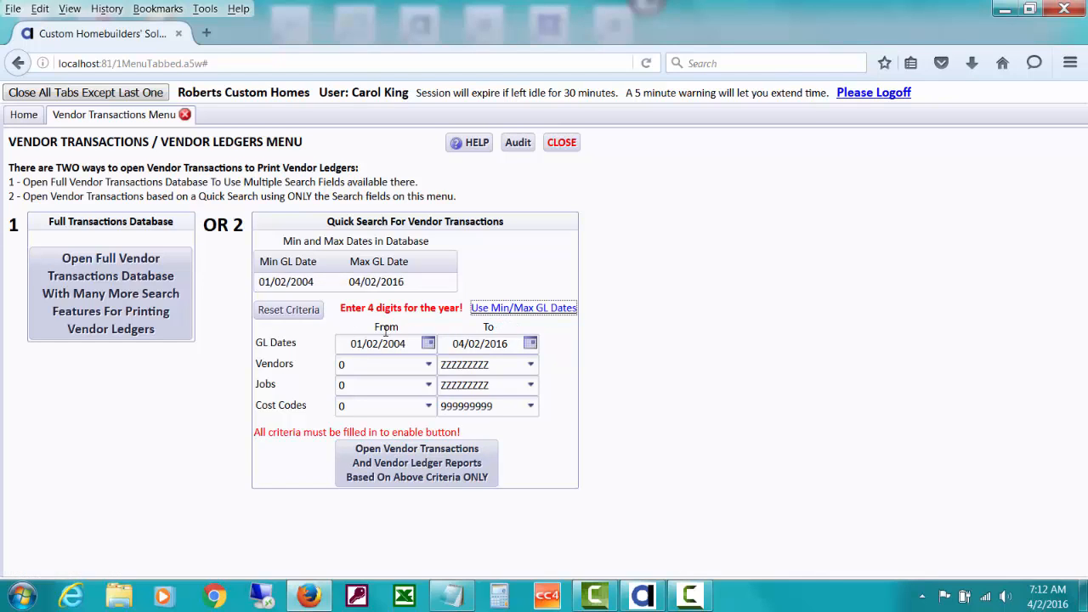
pyautogui.click(362, 368)
pyautogui.write('c')
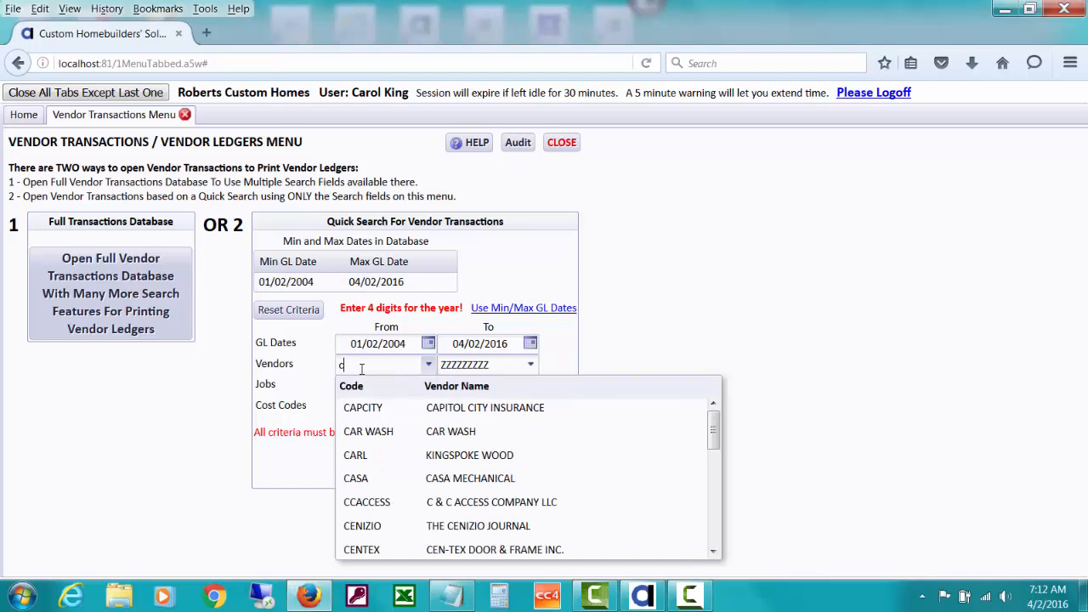
pyautogui.write('i')
pyautogui.click(442, 413)
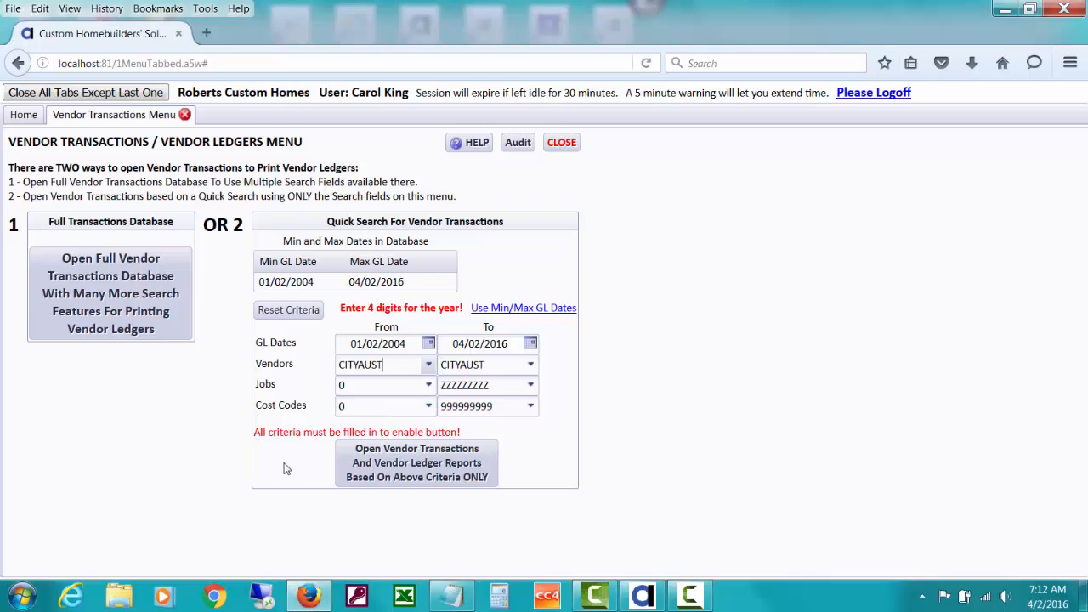
pyautogui.click(365, 474)
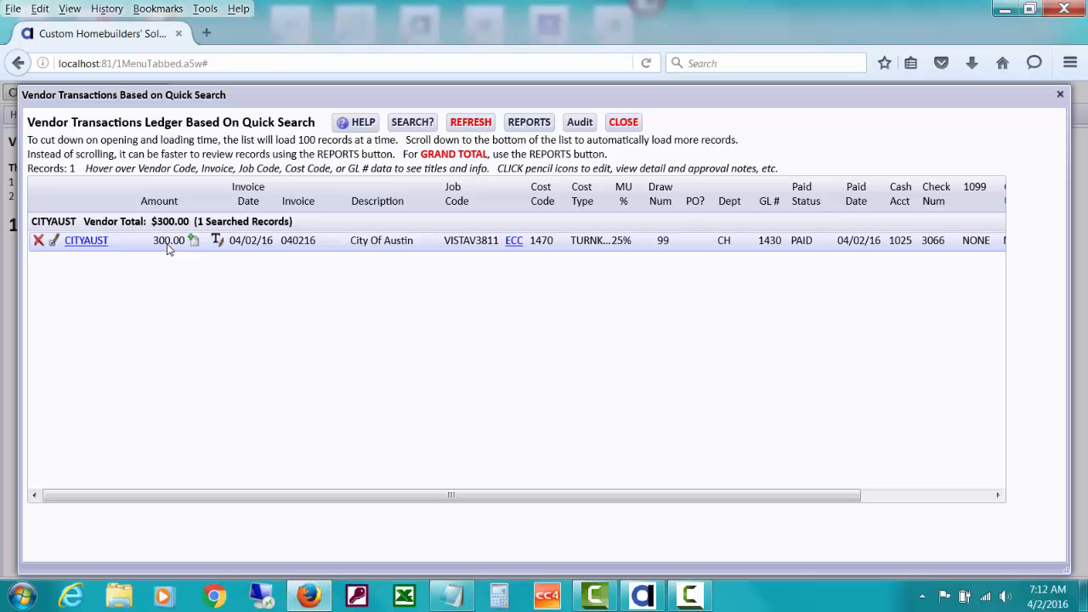
pyautogui.click(52, 243)
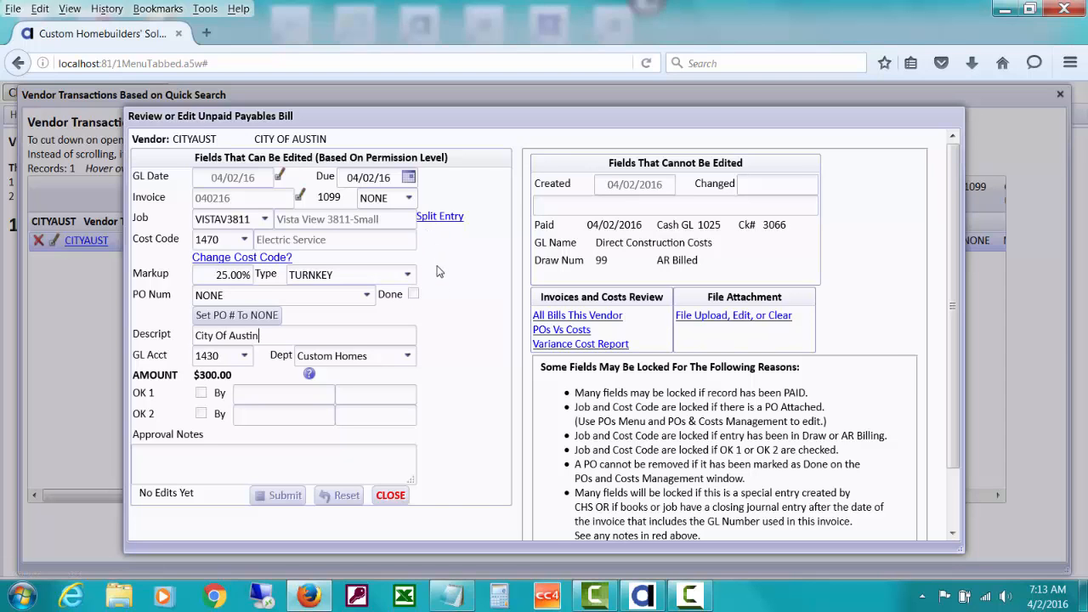
pyautogui.write('s')
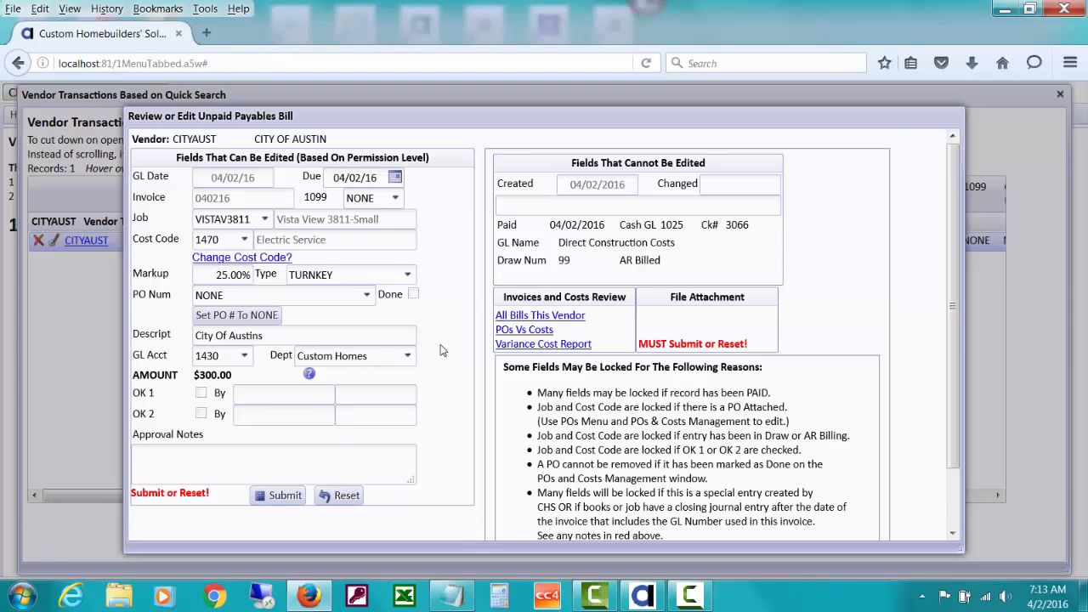
pyautogui.click(347, 496)
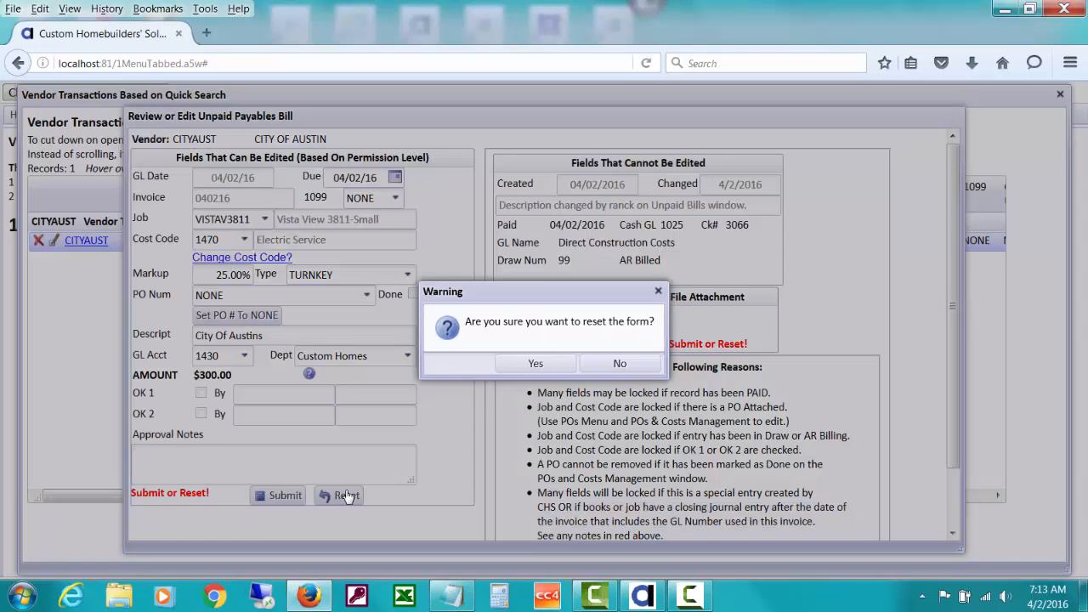
pyautogui.click(533, 364)
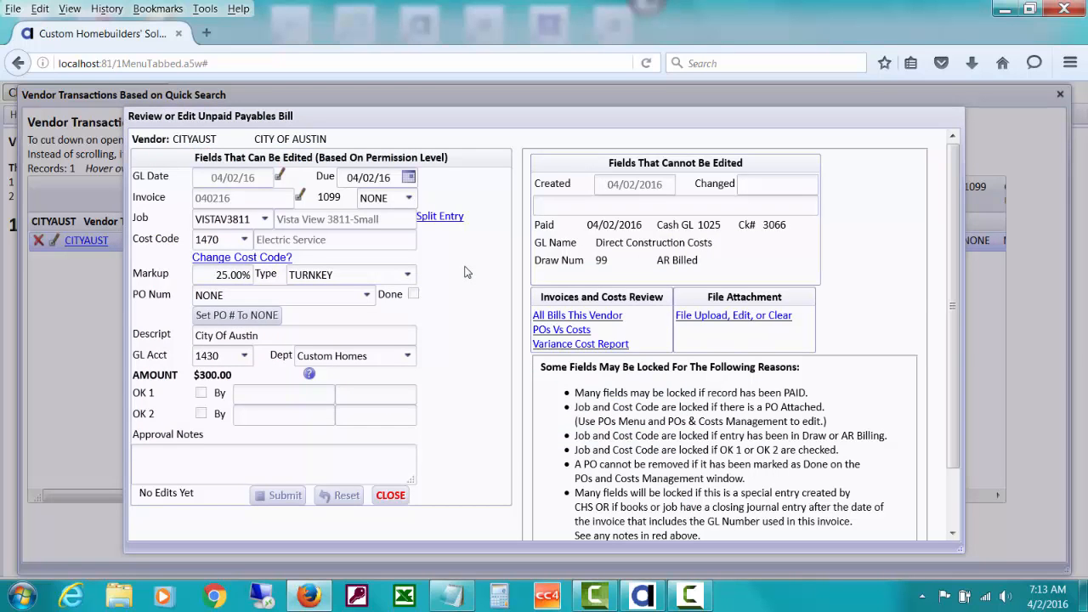
# - Start a split of the bill and assign the first split line to job VISTAV3811 with cost code 1470, Electric Service
pyautogui.click(441, 223)
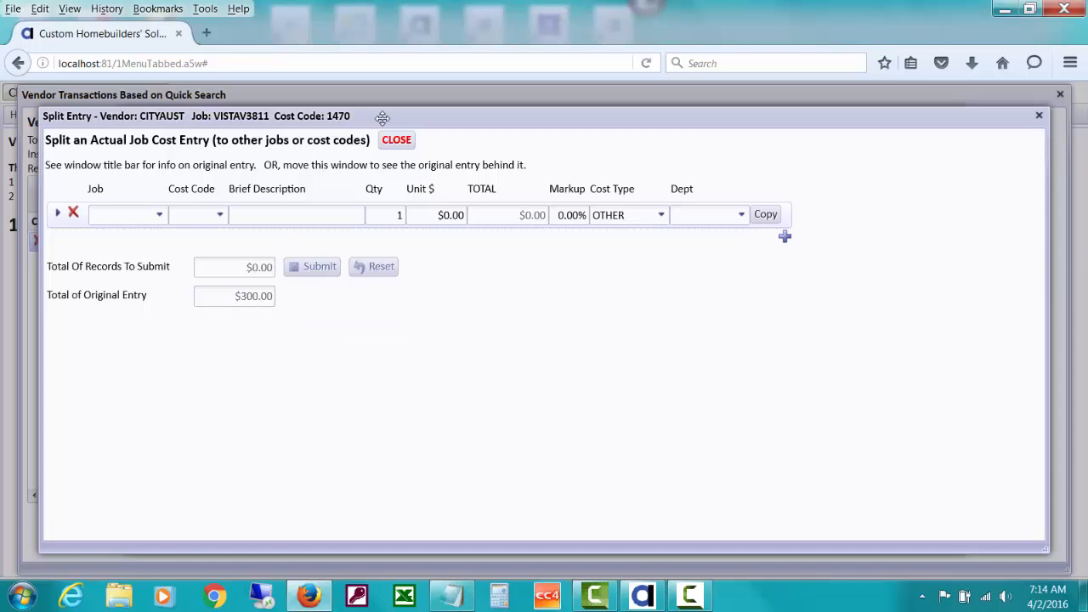
pyautogui.click(159, 216)
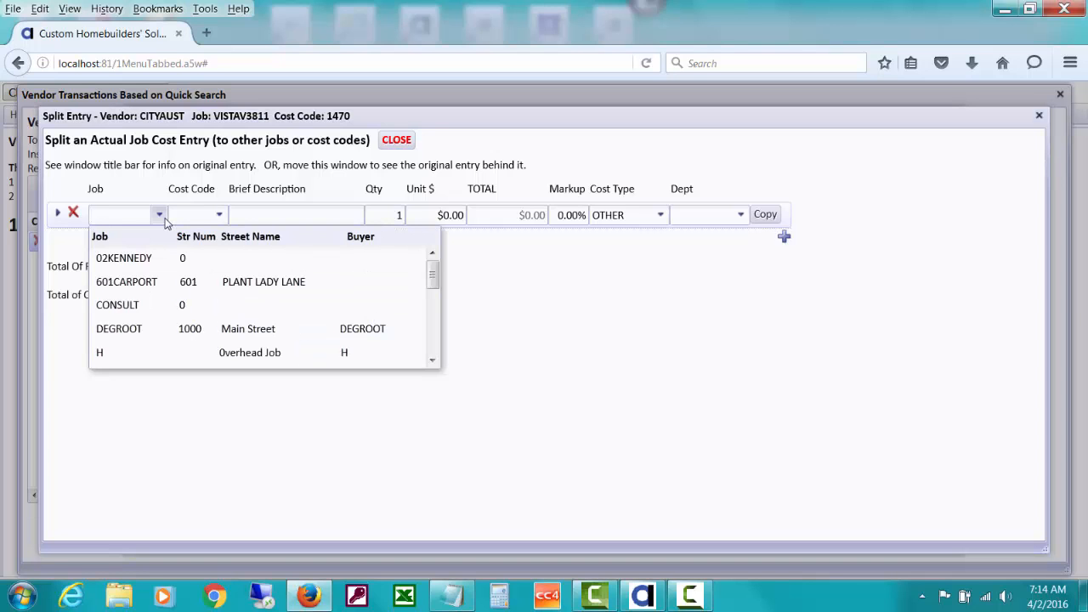
pyautogui.write('v')
pyautogui.click(195, 253)
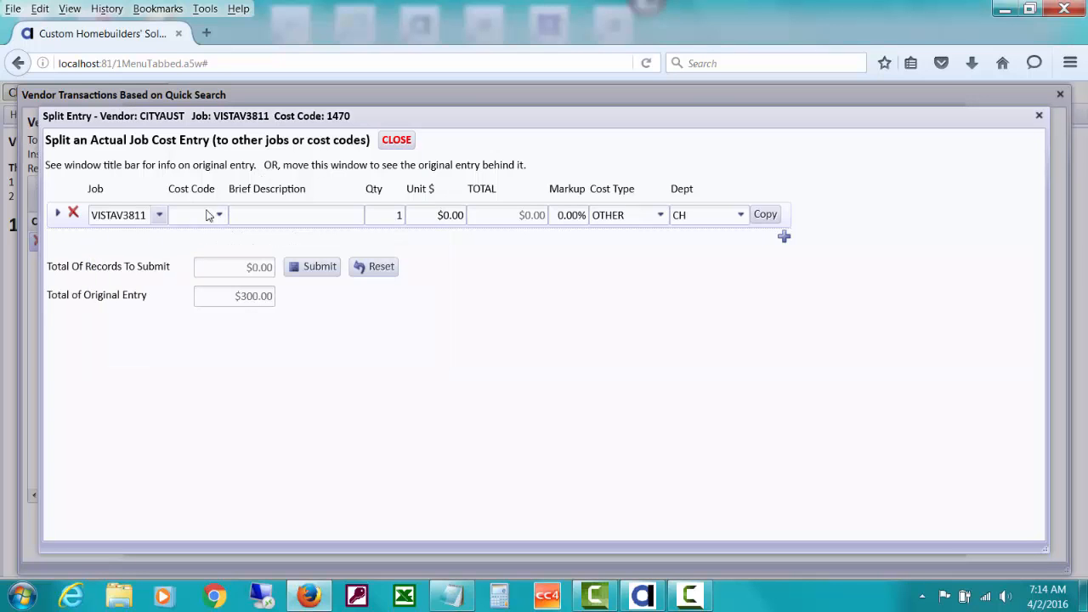
pyautogui.click(190, 215)
pyautogui.write('147')
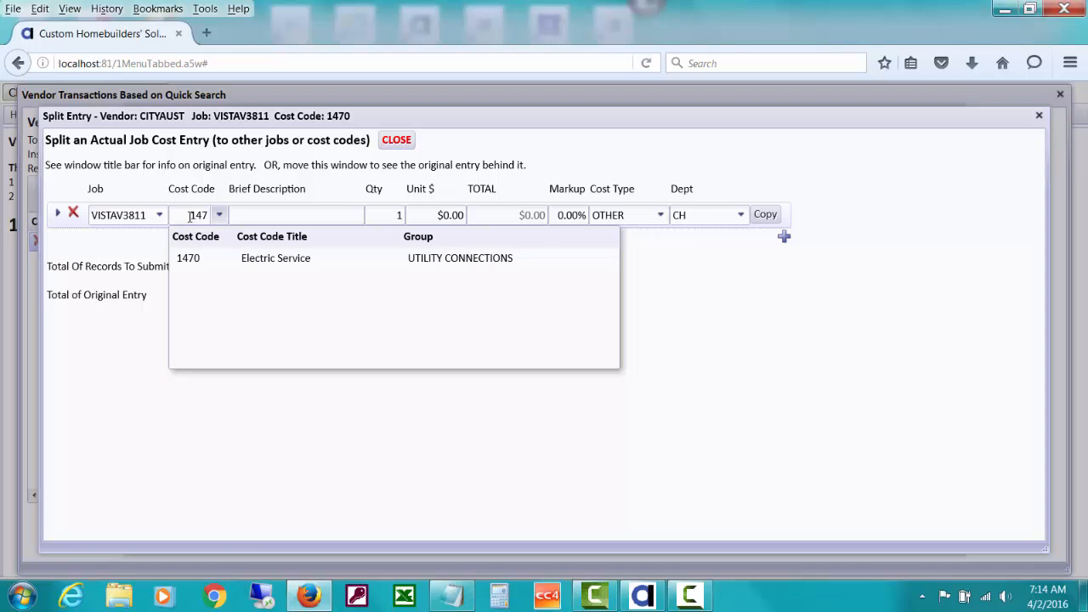
pyautogui.click(277, 258)
# - Enter City Of Austin as the first split line's description and set its unit price to $100.00
pyautogui.click(262, 213)
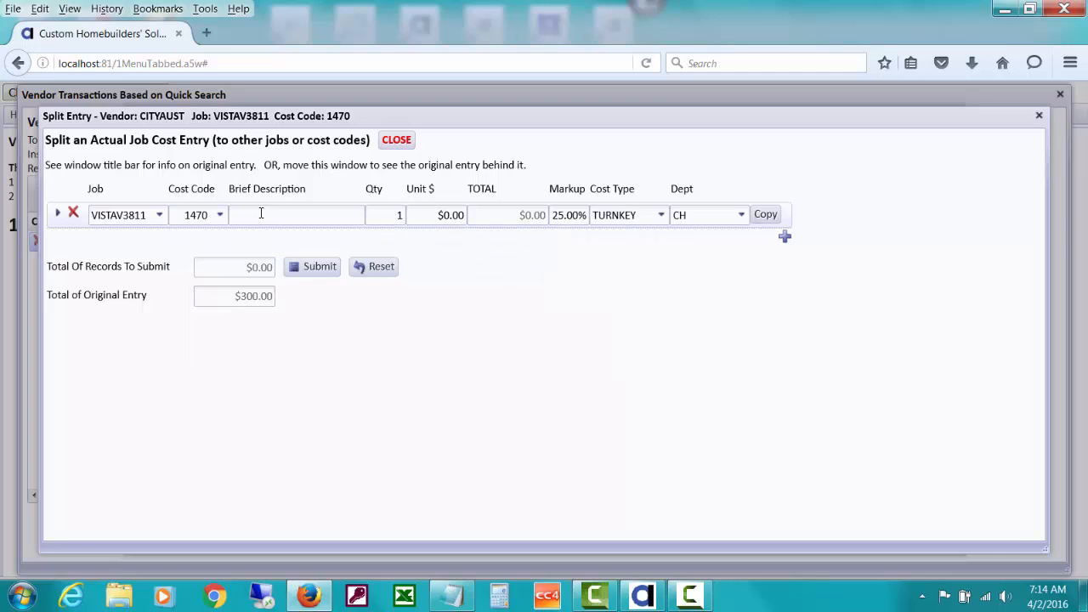
pyautogui.write('City Of Austin')
pyautogui.press('Tab')
pyautogui.press('Tab')
pyautogui.write('100')
pyautogui.press('Tab')
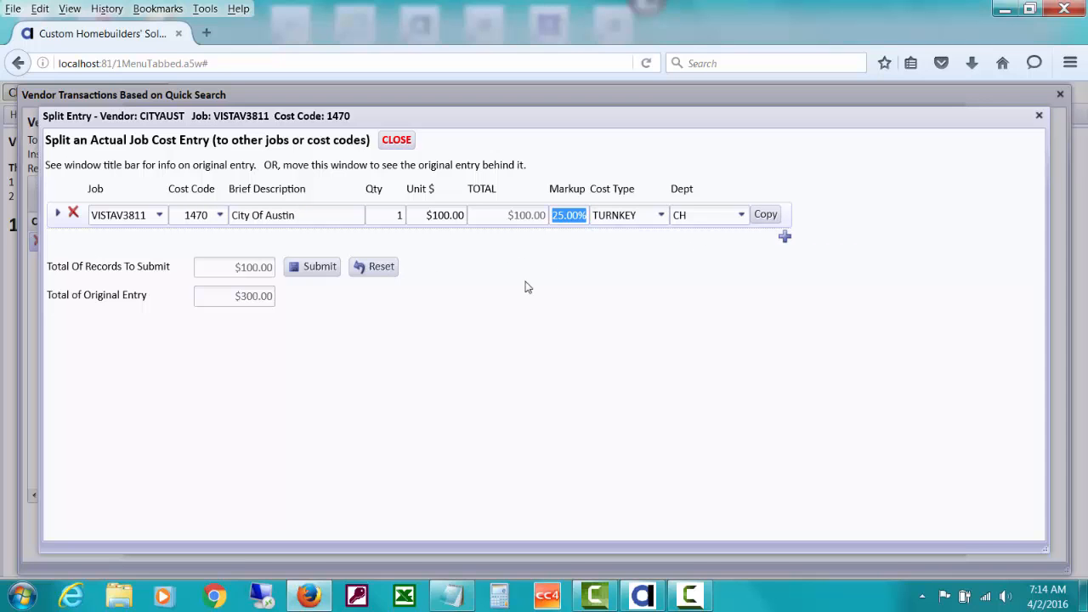
# - Duplicate the first split line and assign the copy to job VISTAV3812
pyautogui.click(763, 217)
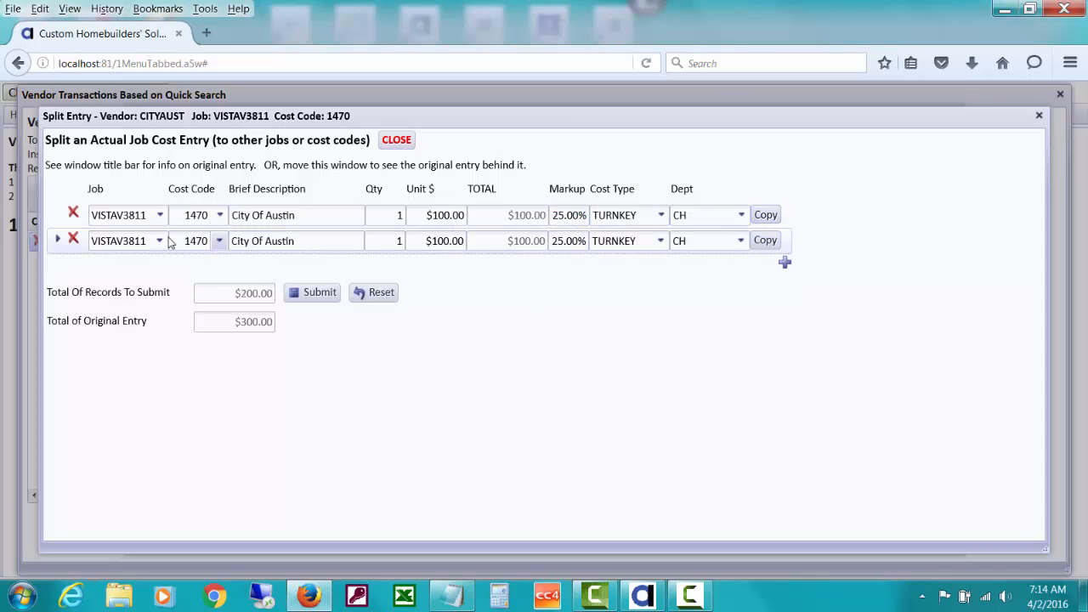
pyautogui.click(159, 241)
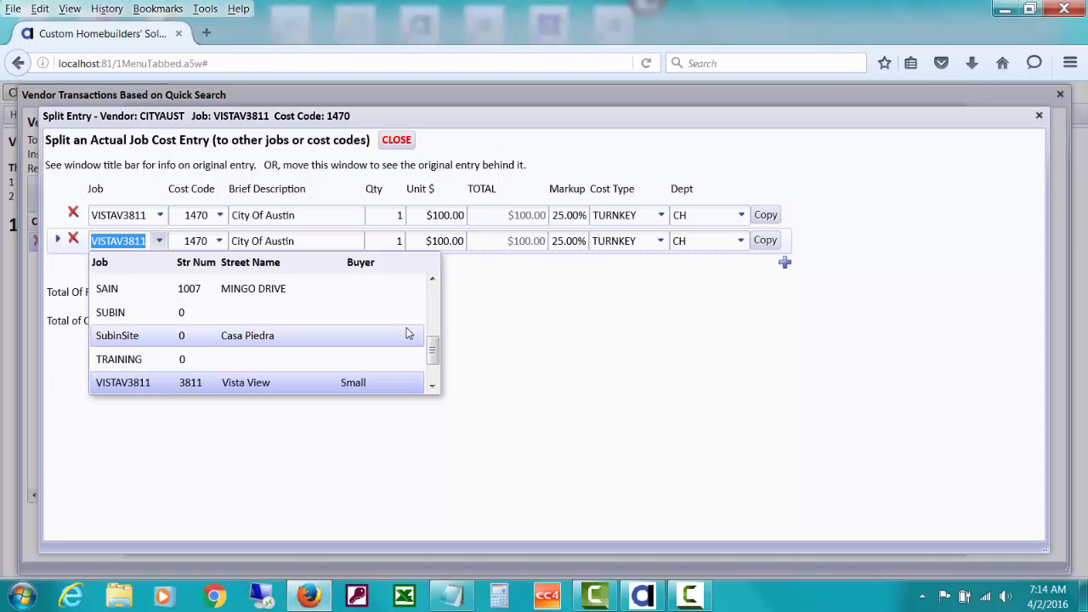
pyautogui.scroll(-1, 387, 370)
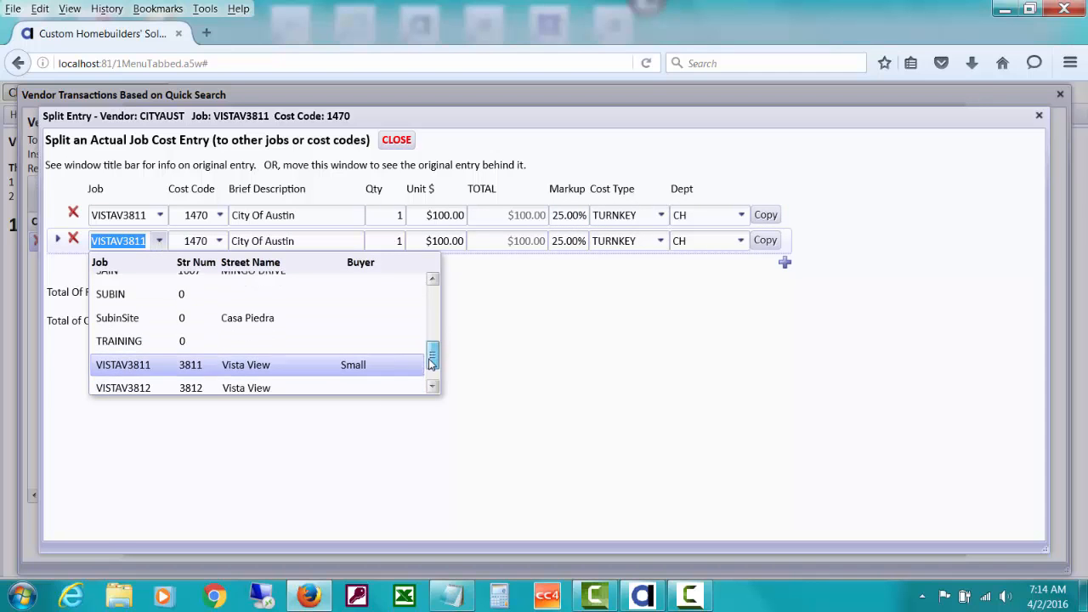
pyautogui.click(378, 380)
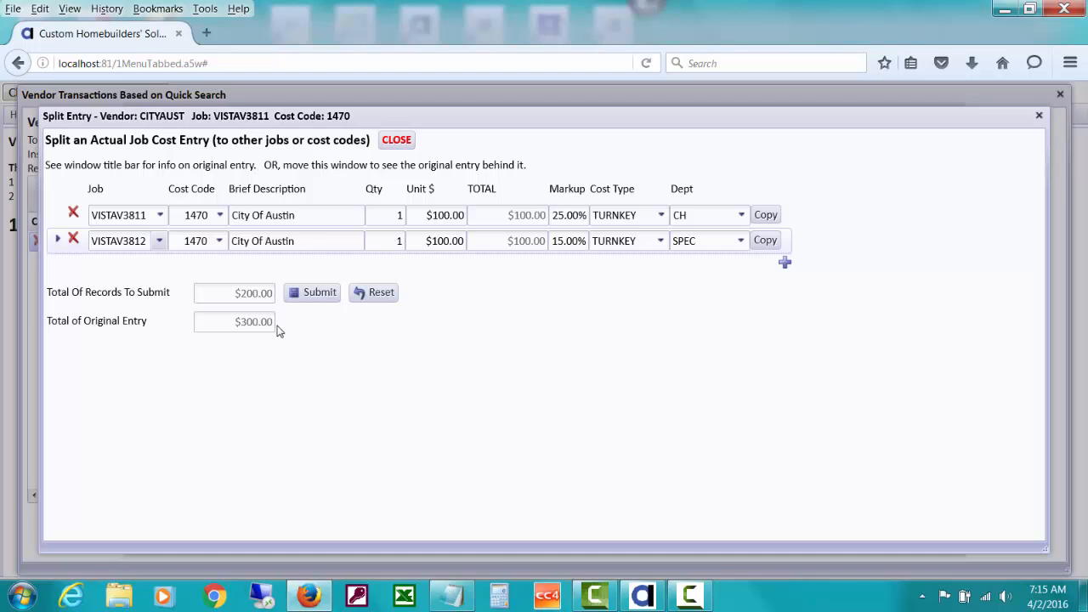
# - Duplicate the VISTAV3812 split line and assign the new copy to job ZZTESTXX
pyautogui.click(765, 242)
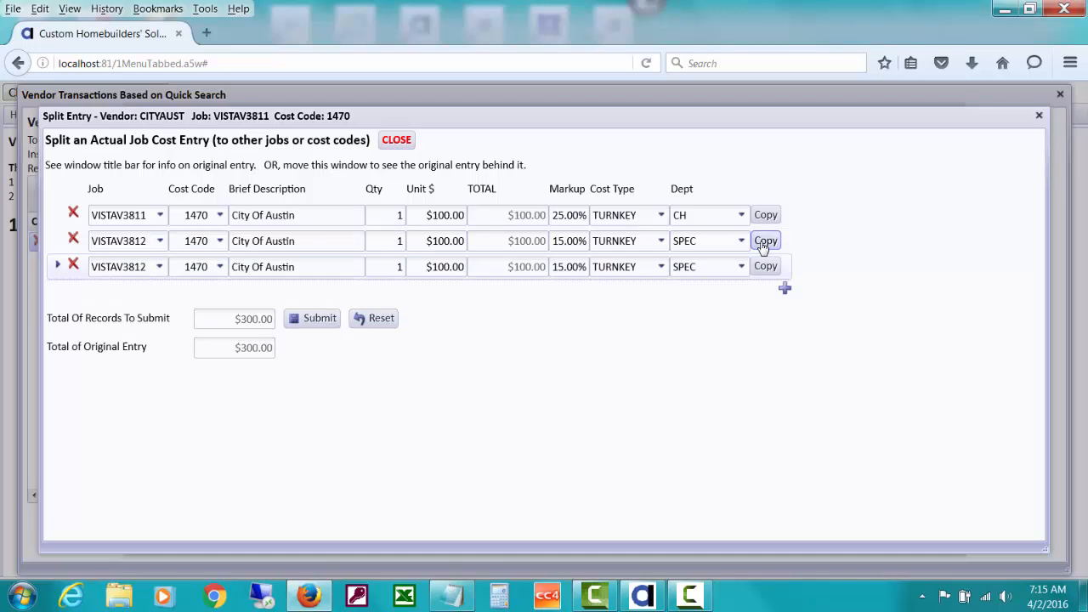
pyautogui.click(160, 267)
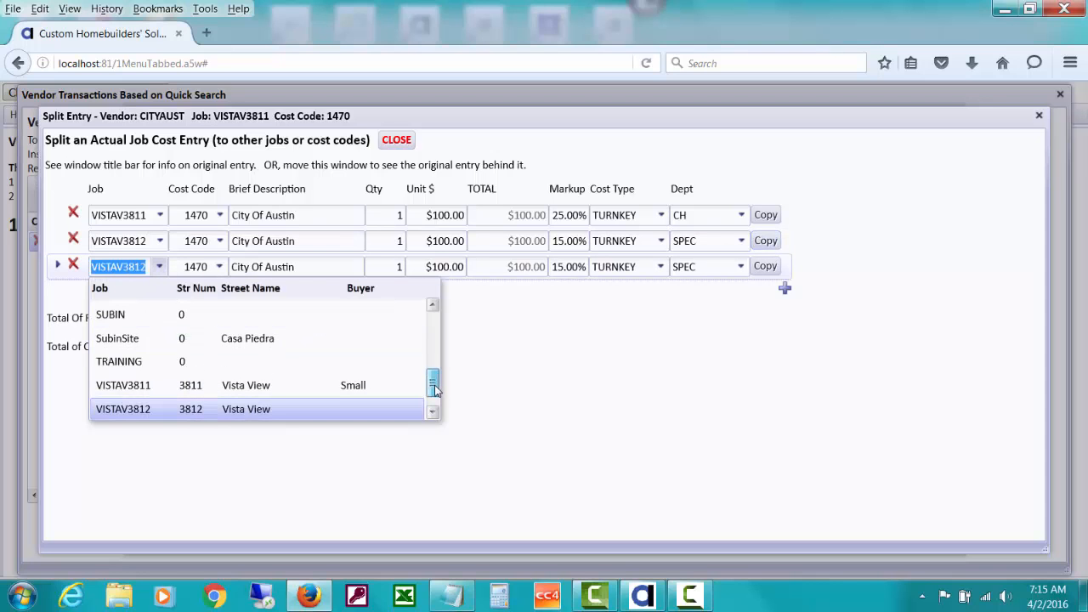
pyautogui.scroll(-1, 434, 389)
pyautogui.click(386, 406)
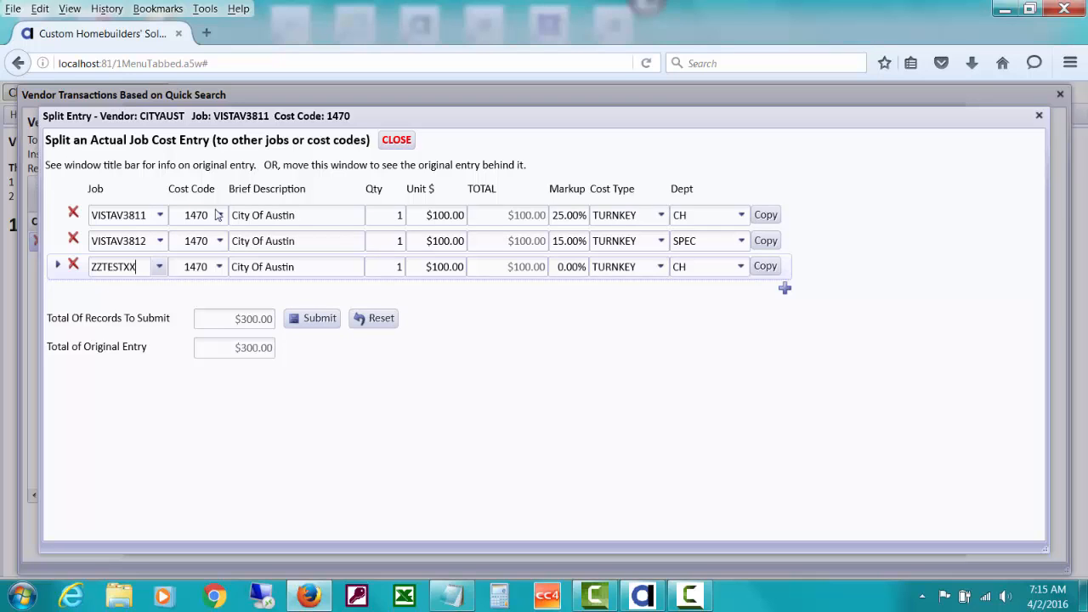
# - Submit the split lines, approve the reversing entry to the original job and cost code, and close the posted entries report
pyautogui.click(312, 324)
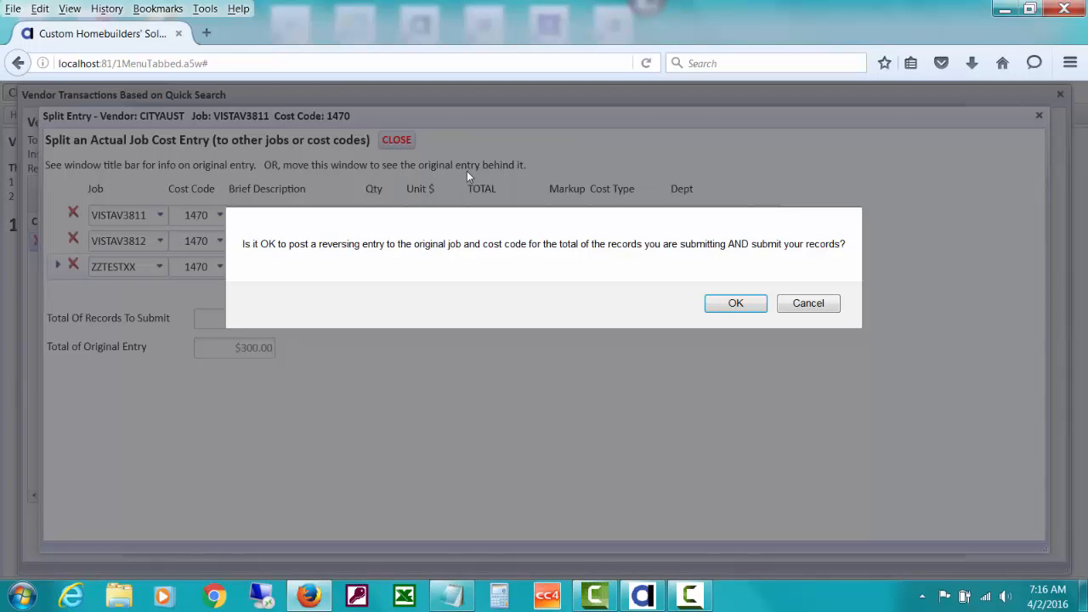
pyautogui.click(733, 306)
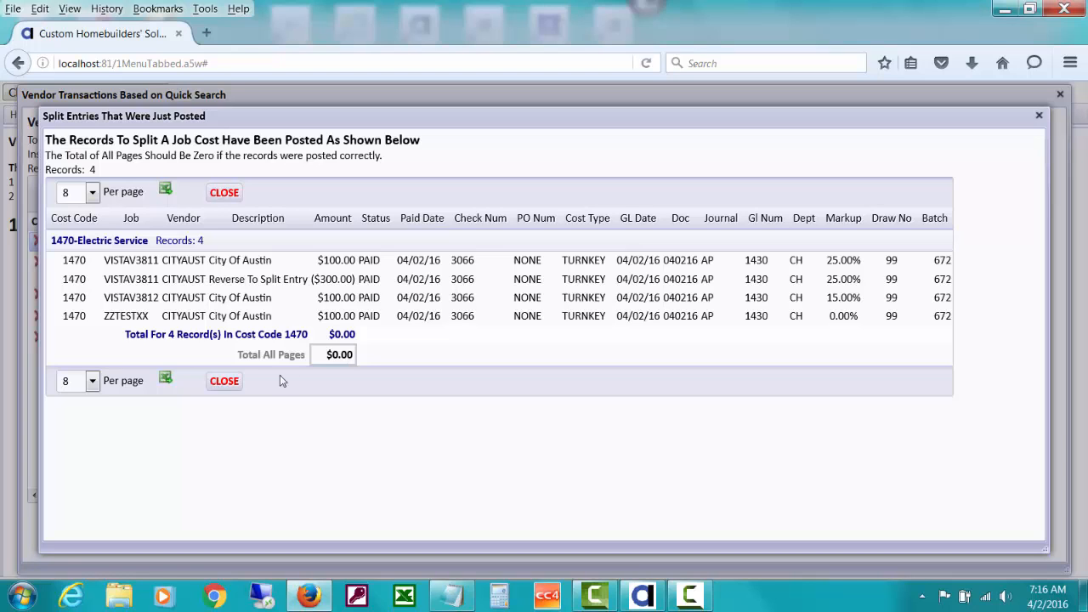
pyautogui.click(223, 382)
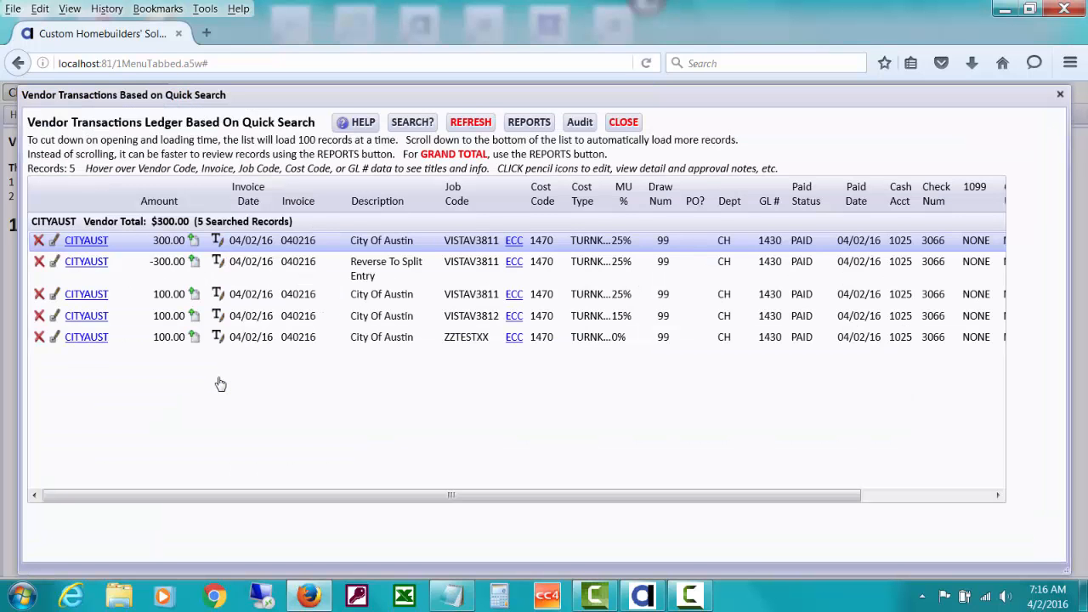